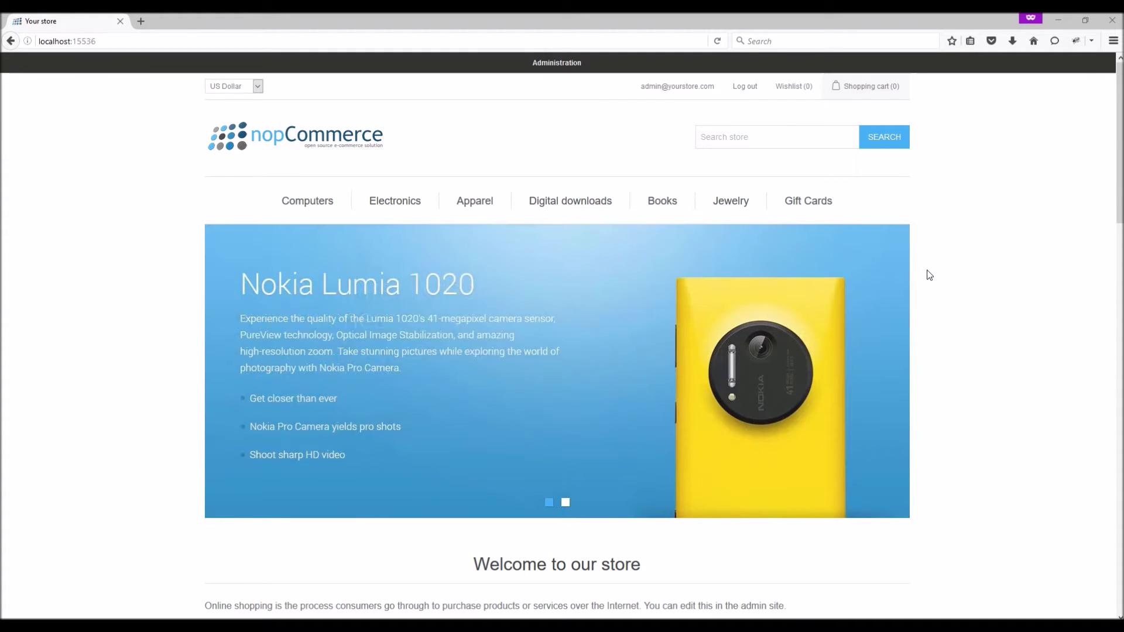
Open the storefront's Administration link in a new browser tab
{"action": "right_click", "coordinate": [541, 67]}
In the new admin tab, go to Promotions > Discounts and start adding a new discount
{"action": "left_click", "coordinate": [561, 72]}
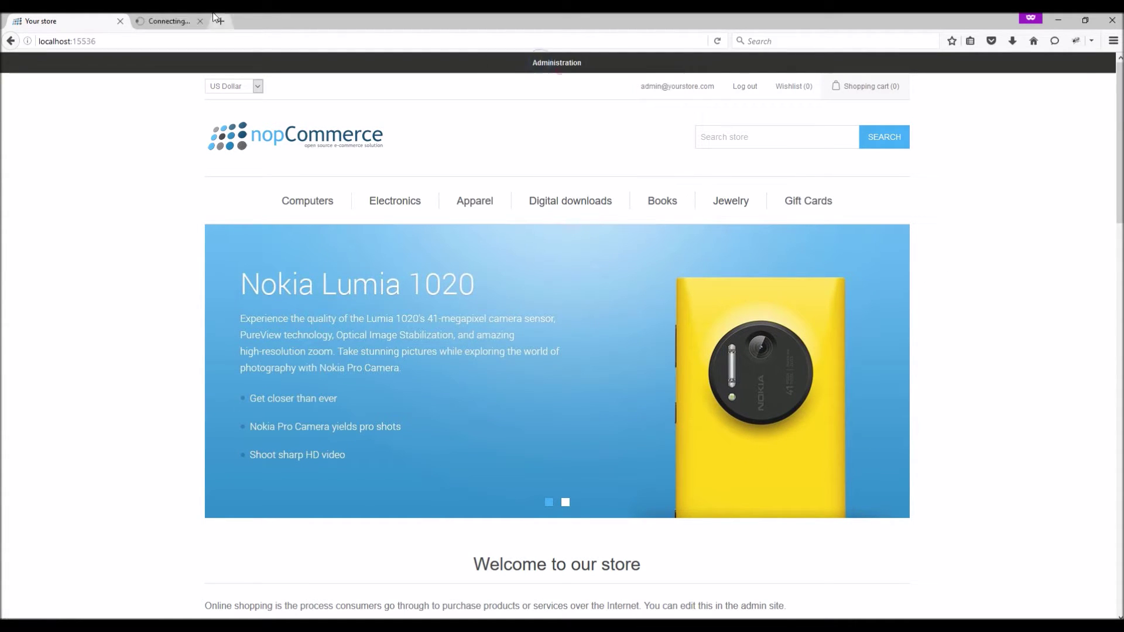
{"action": "left_click", "coordinate": [184, 21]}
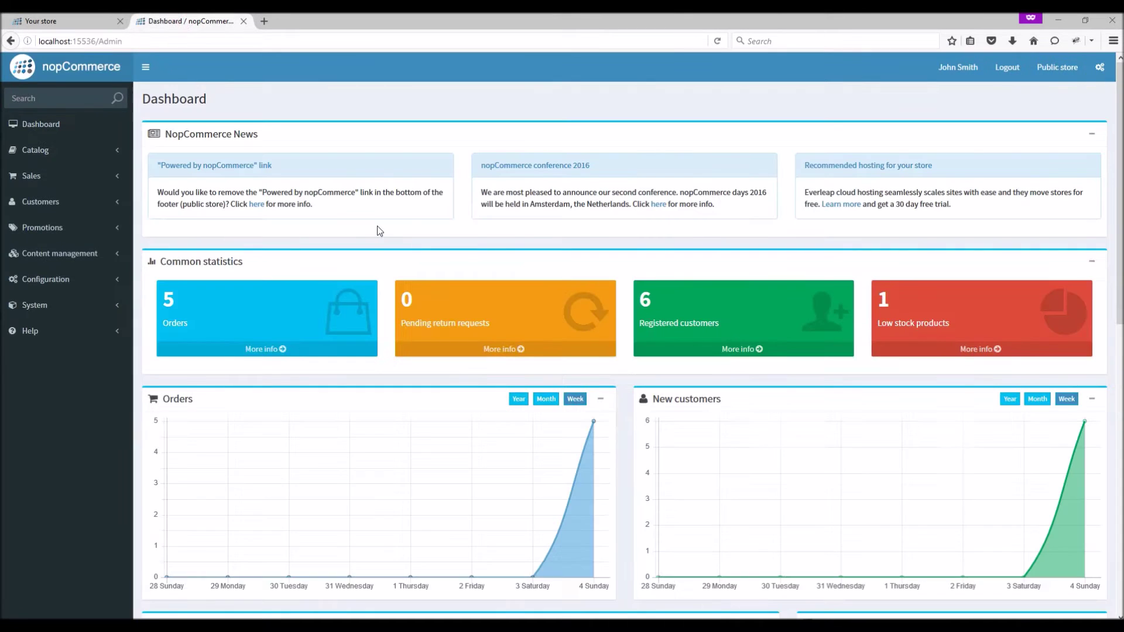
{"action": "left_click", "coordinate": [74, 227]}
{"action": "left_click", "coordinate": [44, 251]}
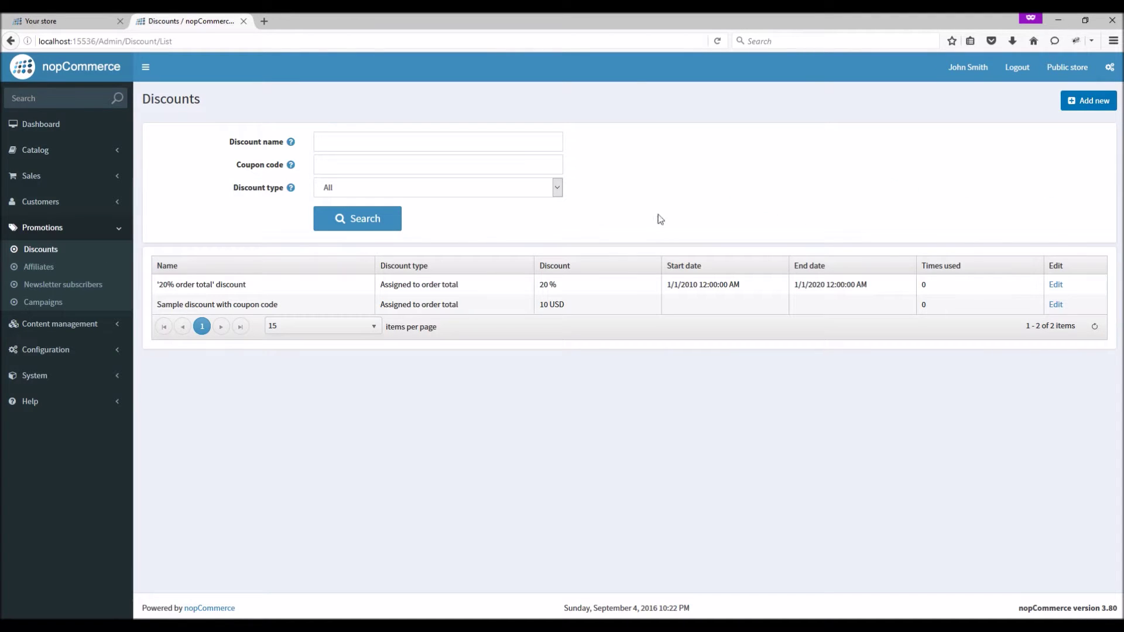
{"action": "left_click", "coordinate": [1090, 101]}
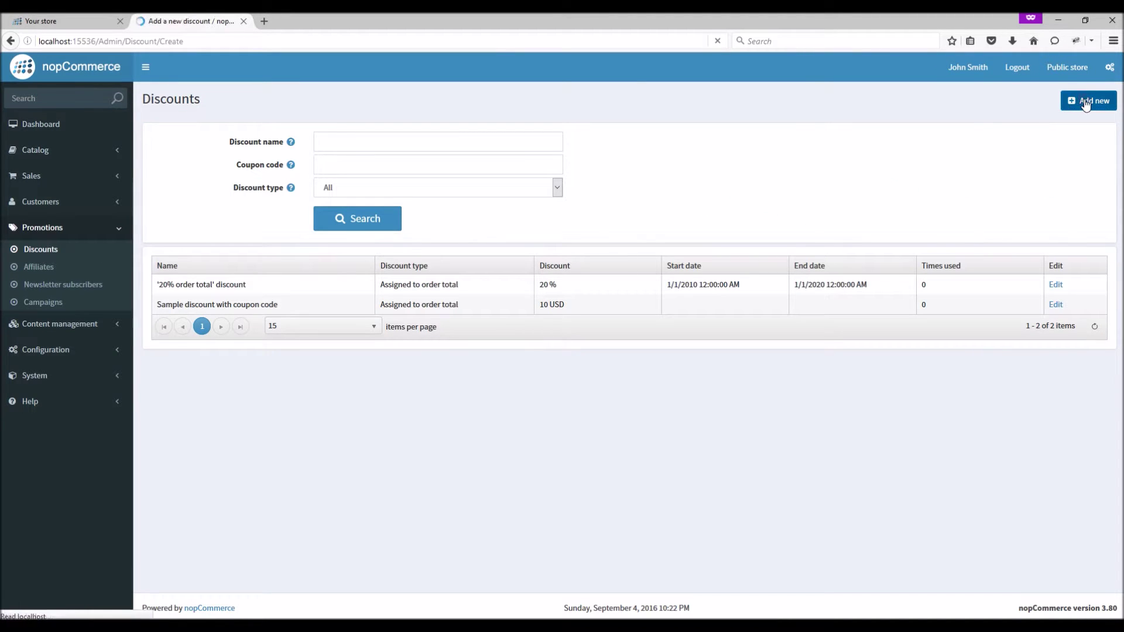
Name the discount SUMMER SALE, assigned to order total, with amount 10
{"action": "left_click", "coordinate": [446, 176]}
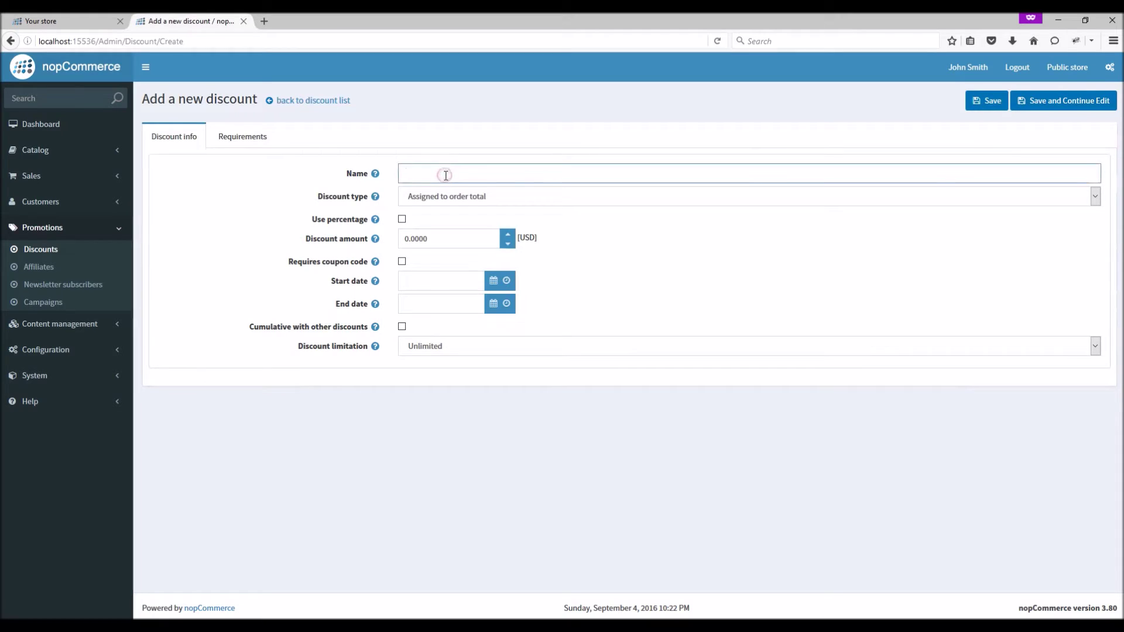
{"action": "type", "text": "SUMMER LALE"}
{"action": "left_click", "coordinate": [470, 199]}
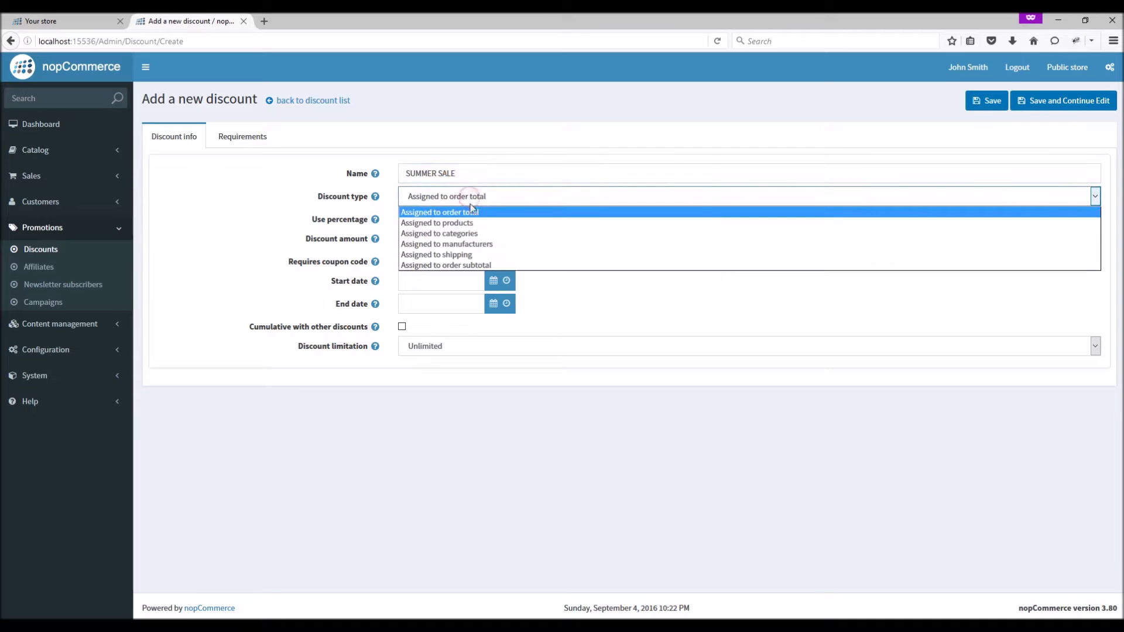
{"action": "left_click", "coordinate": [471, 212]}
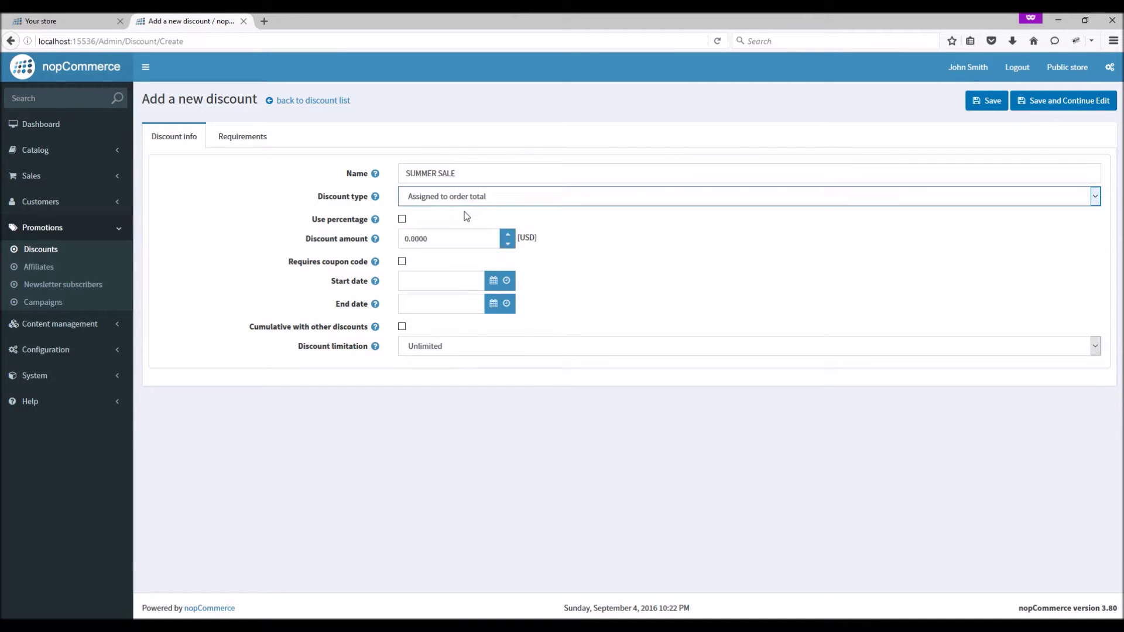
{"action": "left_click", "coordinate": [450, 239]}
{"action": "type", "text": "10"}
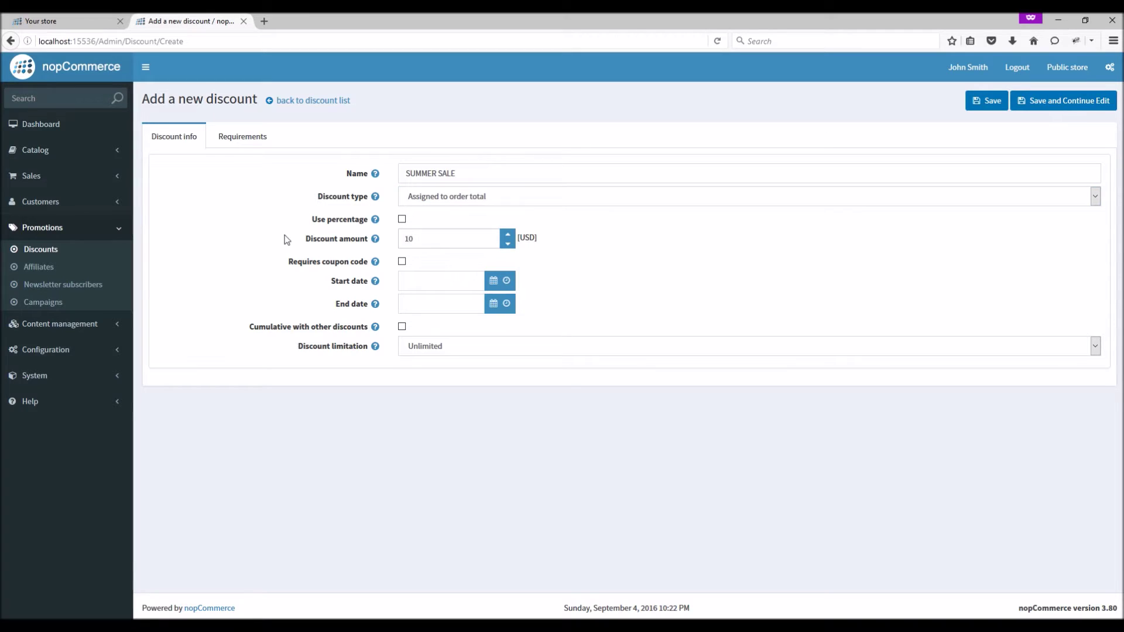
Require coupon code SUMMER, make the discount cumulative, and save it
{"action": "left_click", "coordinate": [402, 261]}
{"action": "left_click", "coordinate": [427, 286]}
{"action": "type", "text": "SUMMER"}
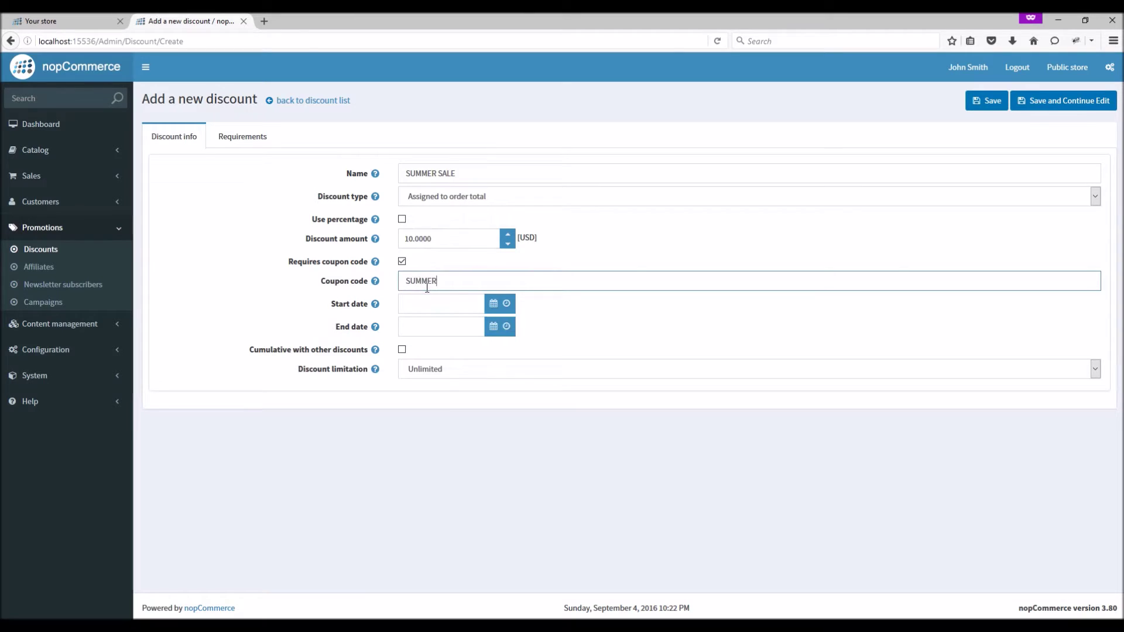
{"action": "left_click", "coordinate": [402, 350]}
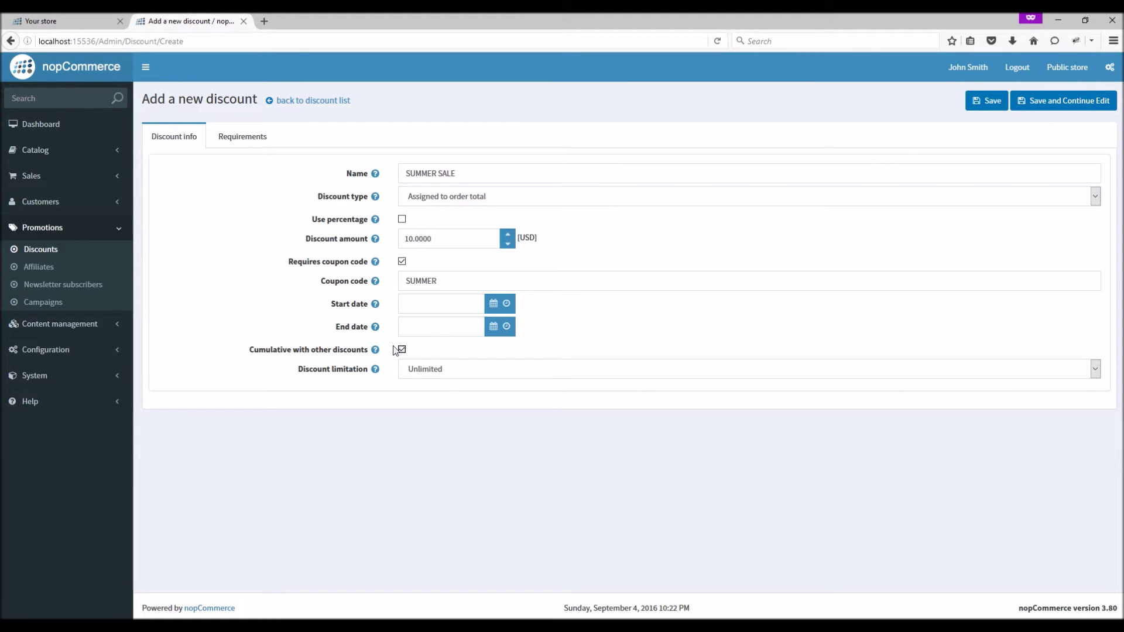
{"action": "left_click", "coordinate": [465, 198]}
{"action": "left_click", "coordinate": [473, 195]}
{"action": "left_click", "coordinate": [1043, 105]}
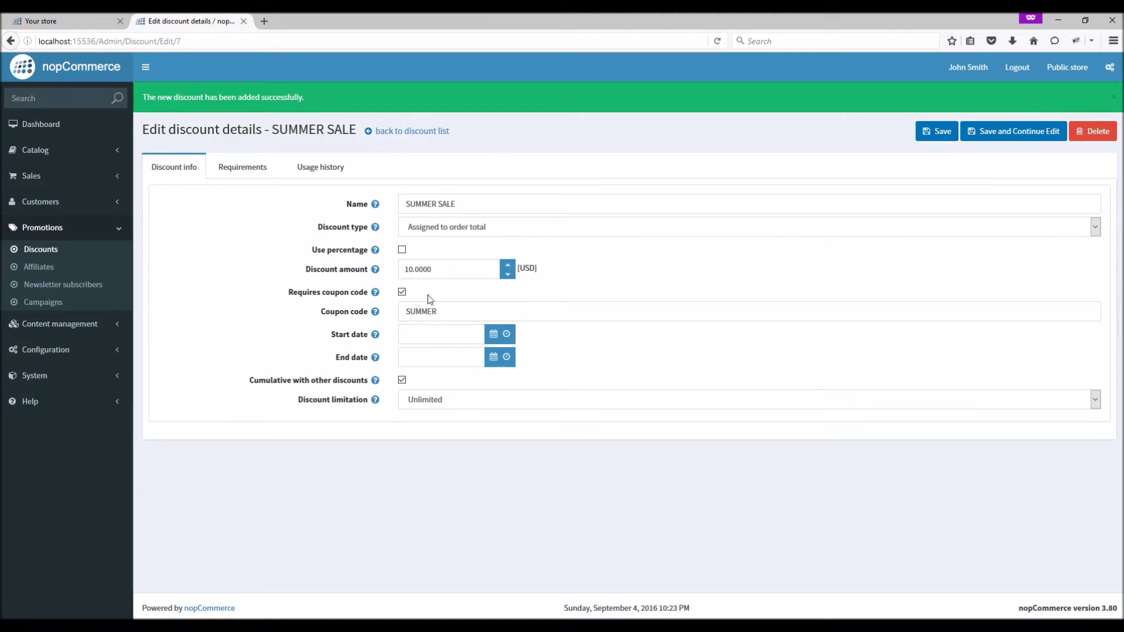
Back at the discount list, start a new discount named SUMMER END SALE
{"action": "left_click", "coordinate": [410, 132]}
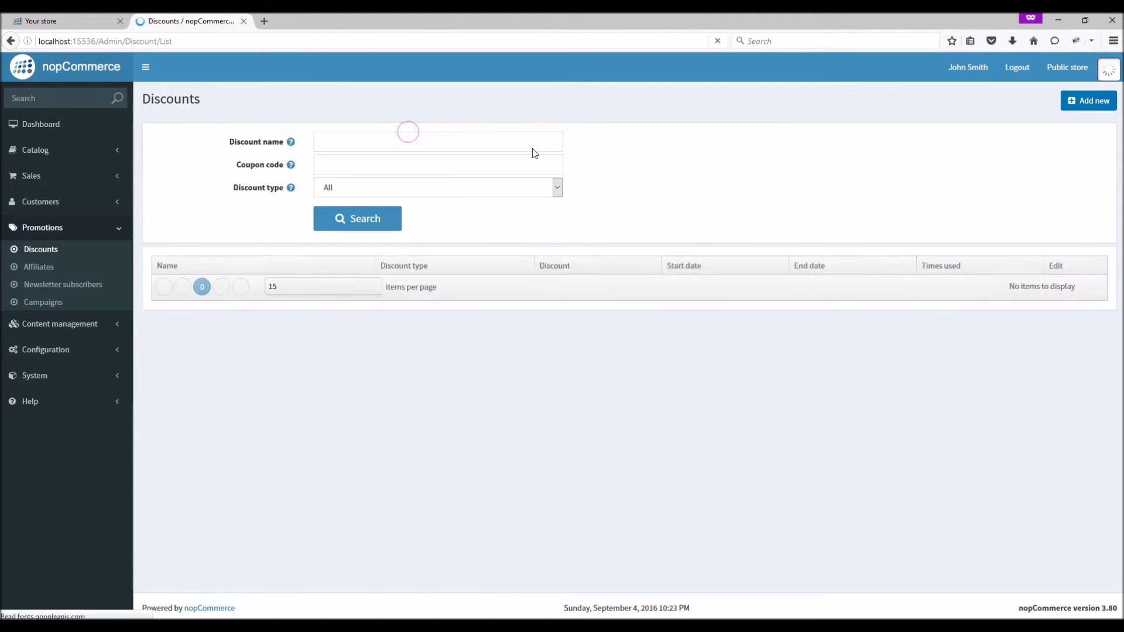
{"action": "left_click", "coordinate": [1092, 102]}
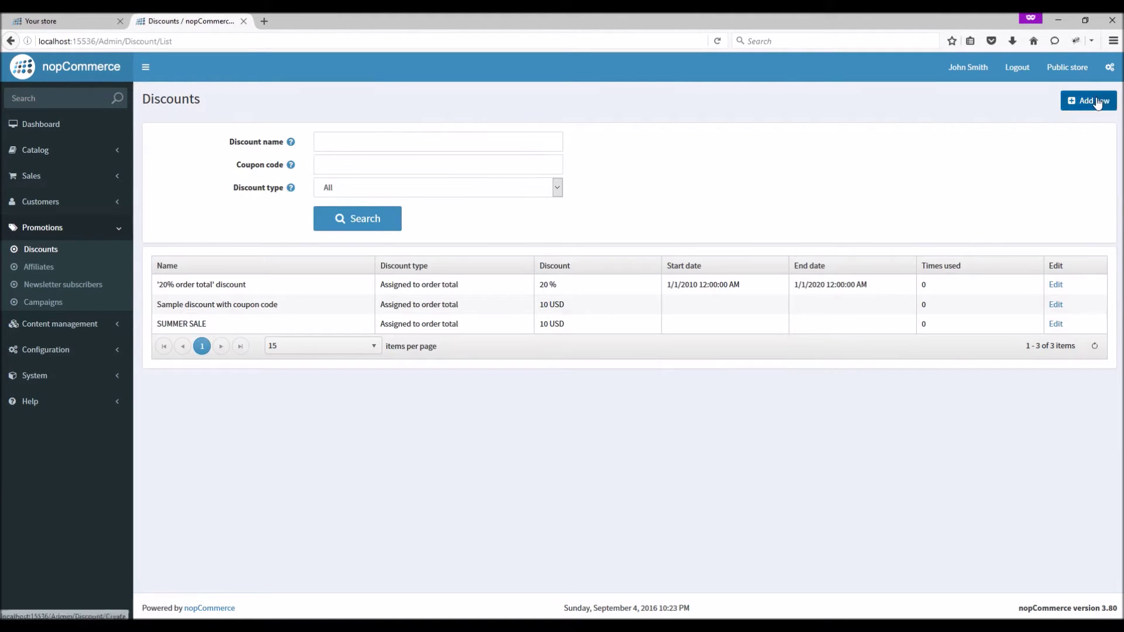
{"action": "left_click", "coordinate": [424, 173]}
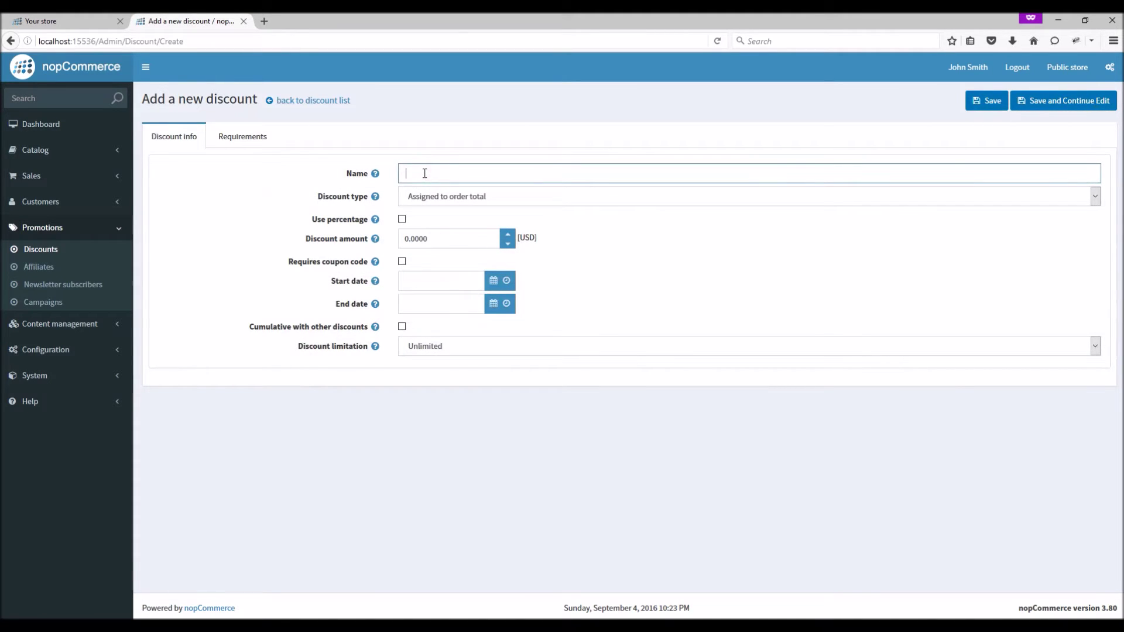
{"action": "type", "text": "SUMMER END SALE"}
Set it to order total, amount 20, coupon SUMMER, cumulative, and save
{"action": "left_click", "coordinate": [484, 201]}
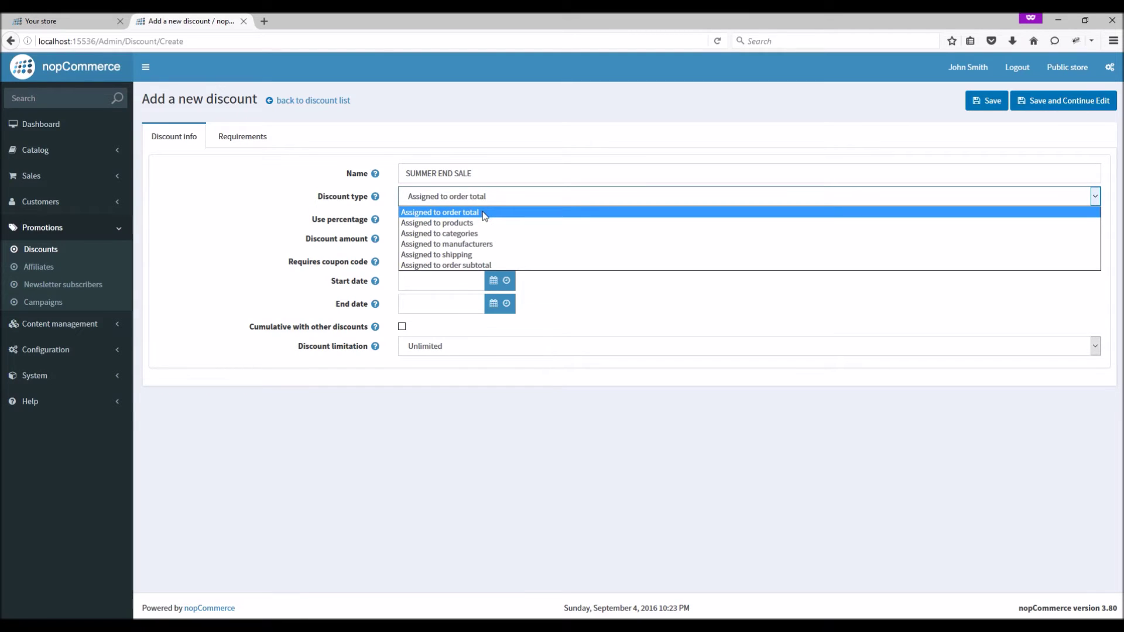
{"action": "left_click", "coordinate": [484, 212]}
{"action": "left_click", "coordinate": [455, 240]}
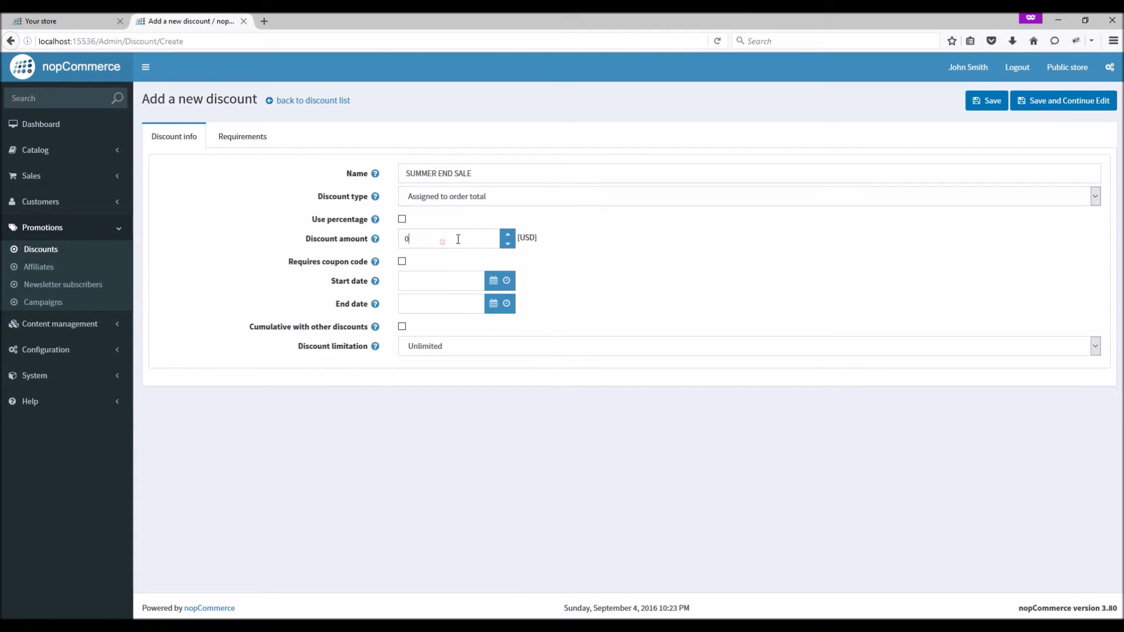
{"action": "key", "text": "BackSpace"}
{"action": "type", "text": "20"}
{"action": "left_click", "coordinate": [402, 262]}
{"action": "left_click", "coordinate": [427, 285]}
{"action": "type", "text": "SUMMER"}
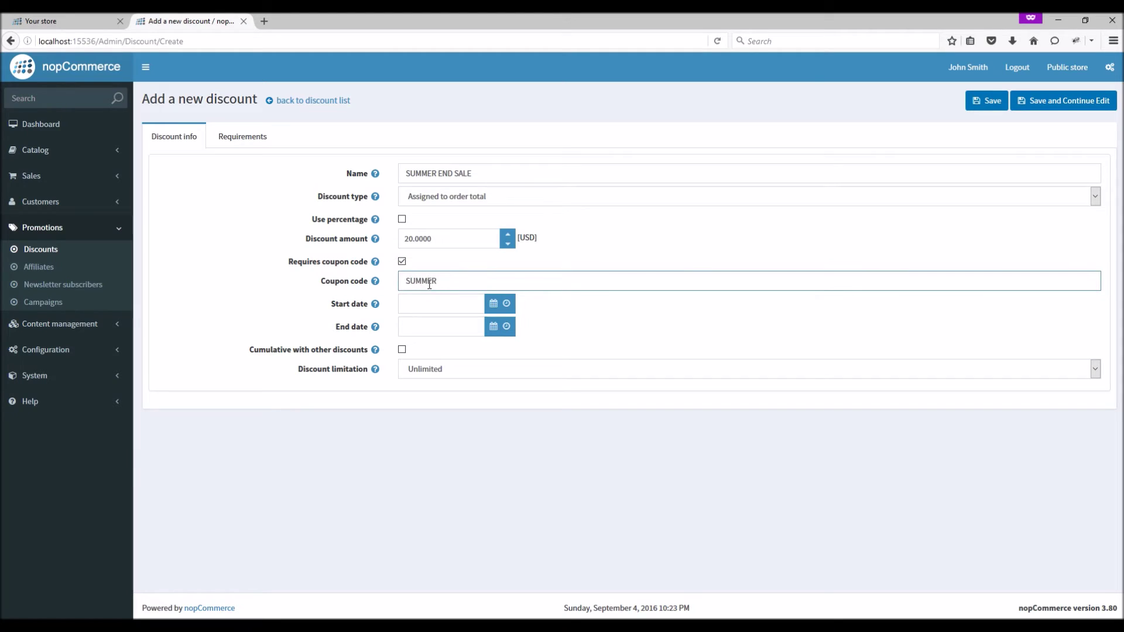
{"action": "left_click", "coordinate": [402, 350]}
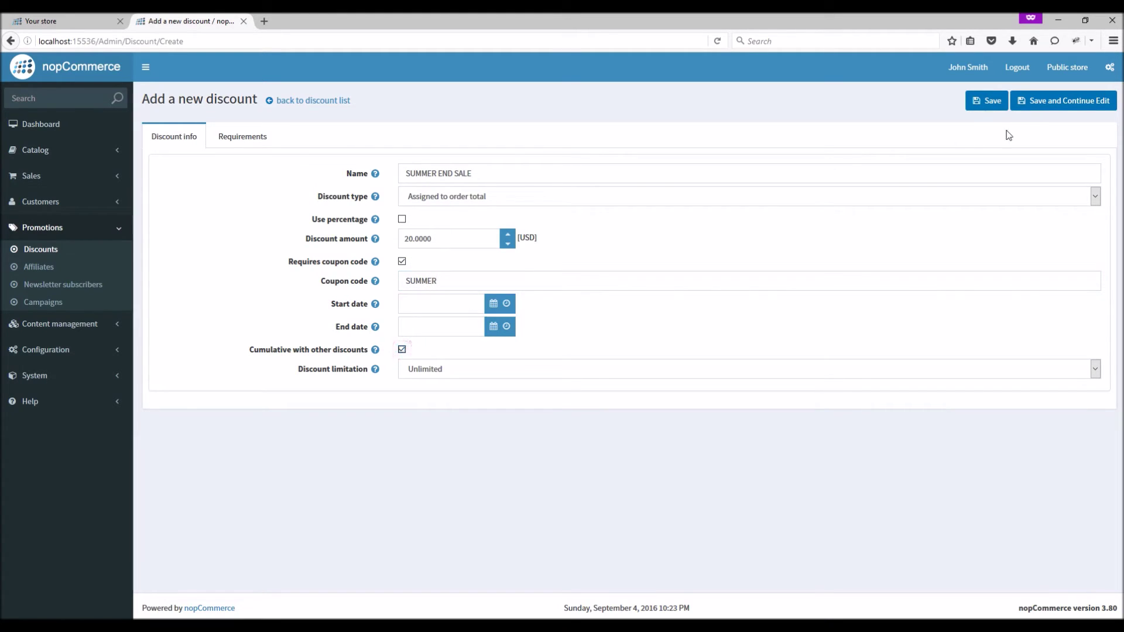
{"action": "left_click", "coordinate": [1045, 101]}
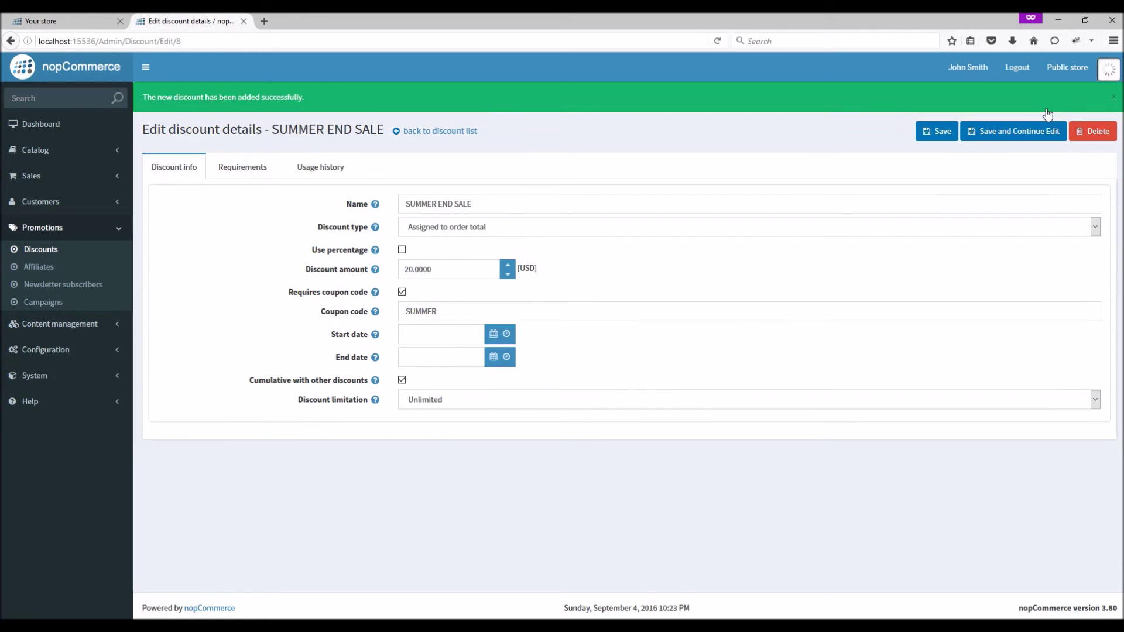
Add the Apple MacBook Pro 13-inch to the cart and view the cart ($3,600.00)
{"action": "left_click", "coordinate": [16, 19]}
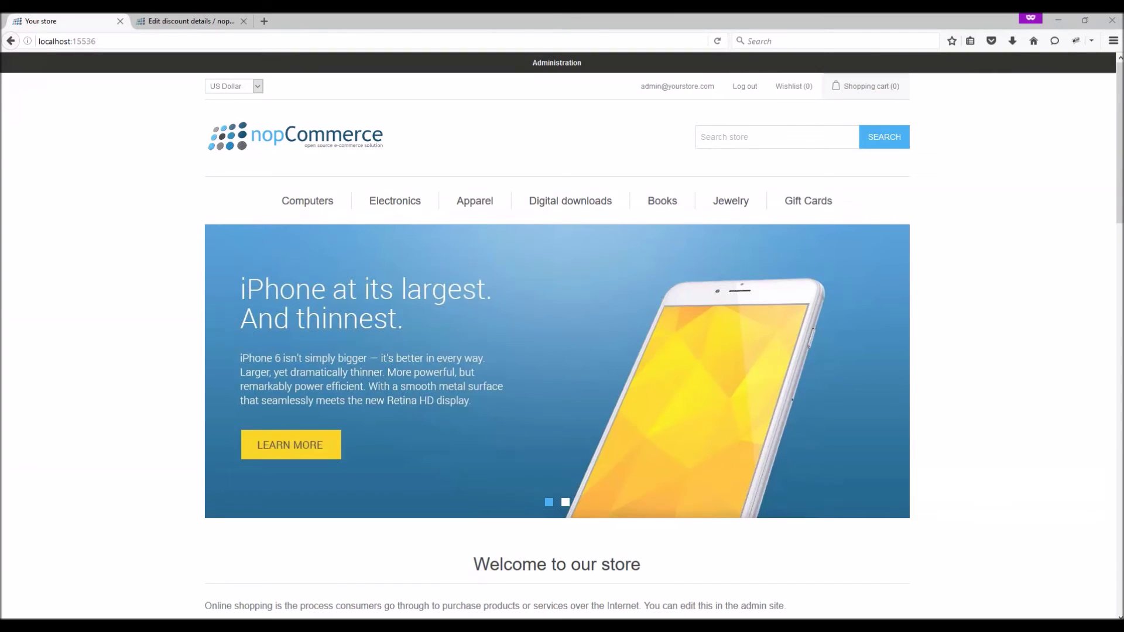
{"action": "scroll", "coordinate": [932, 355], "scroll_direction": "down", "scroll_amount": 10}
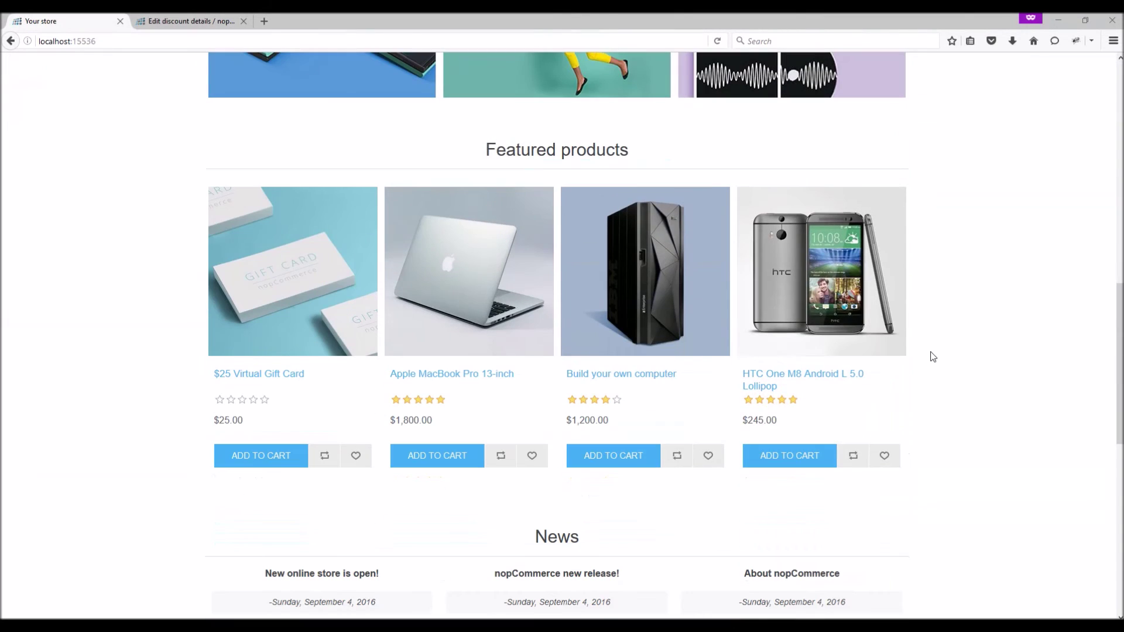
{"action": "left_click", "coordinate": [469, 293]}
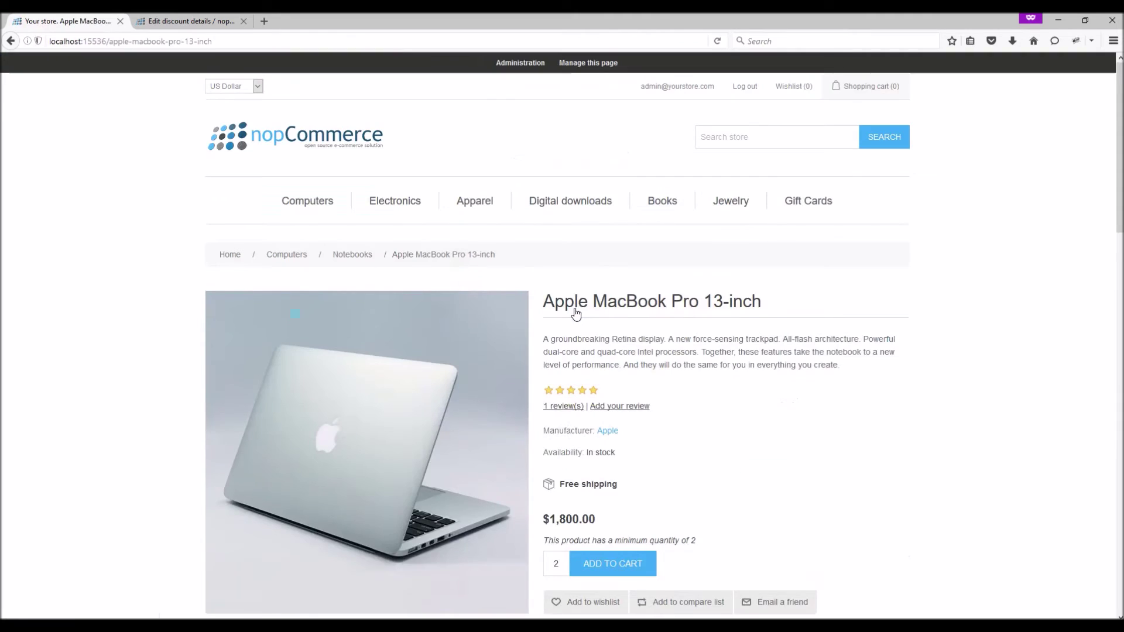
{"action": "scroll", "coordinate": [575, 314], "scroll_direction": "down", "scroll_amount": 3}
{"action": "left_click", "coordinate": [614, 368]}
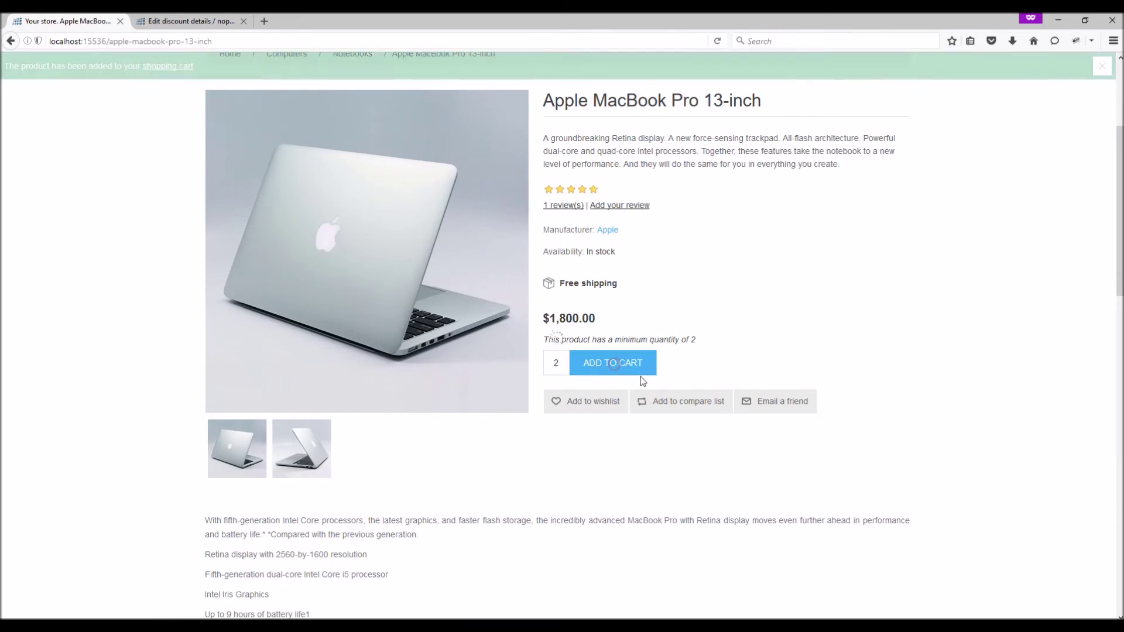
{"action": "left_click", "coordinate": [168, 66]}
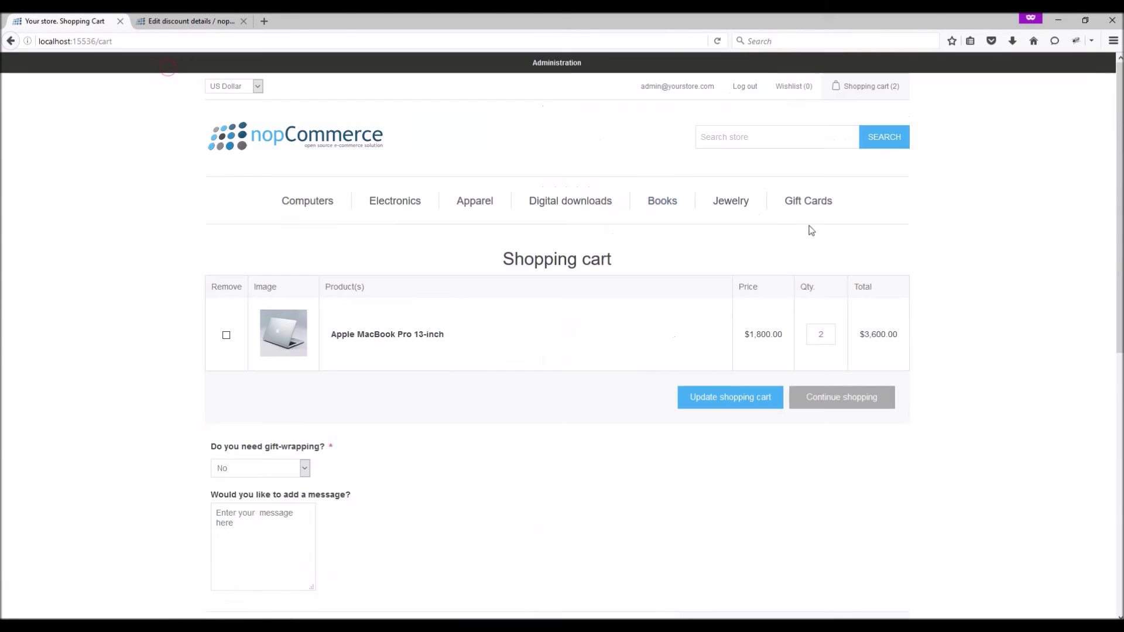
{"action": "scroll", "coordinate": [830, 225], "scroll_direction": "down", "scroll_amount": 3}
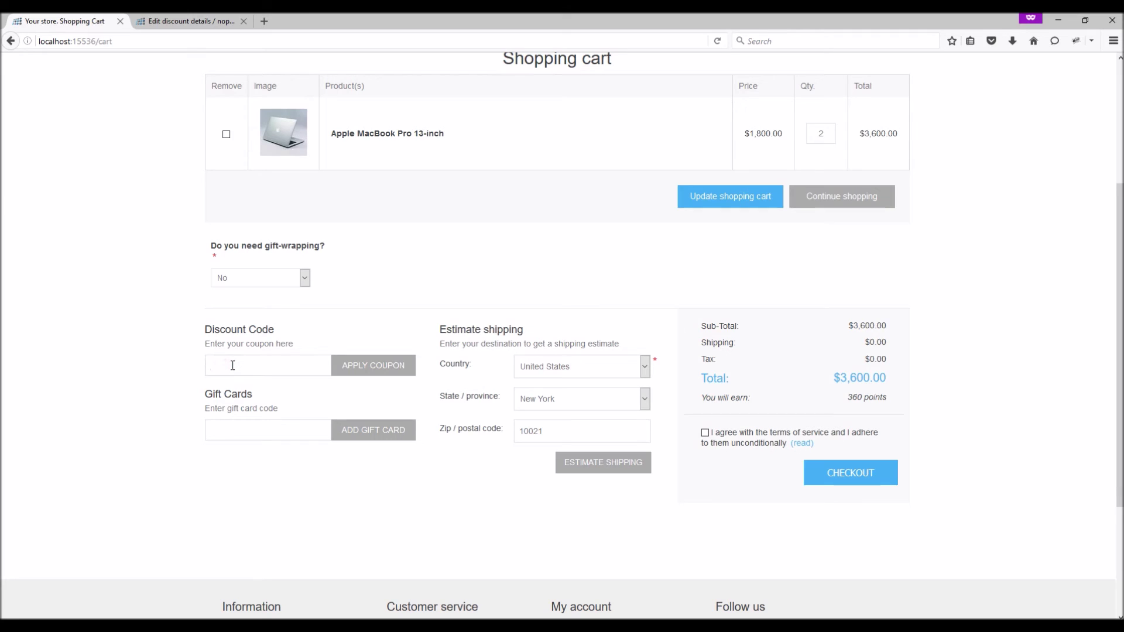
Apply coupon SUMMER and check the $30.00 discount bringing the total to $3,570.00
{"action": "type", "text": "SUMMER"}
{"action": "left_click", "coordinate": [377, 367]}
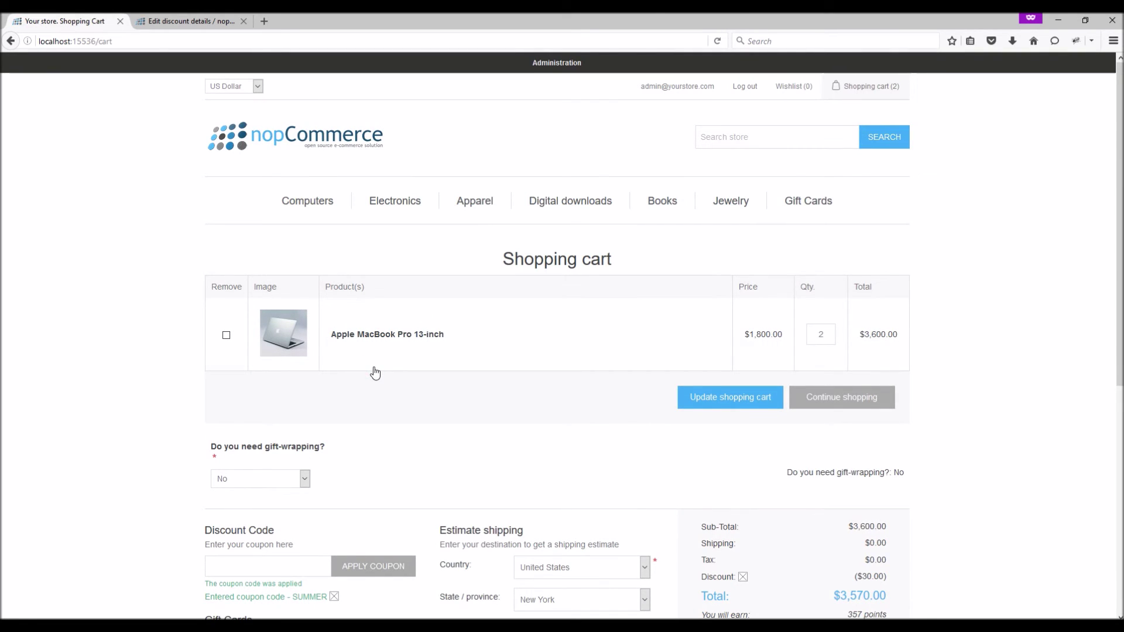
{"action": "scroll", "coordinate": [913, 449], "scroll_direction": "down", "scroll_amount": 3}
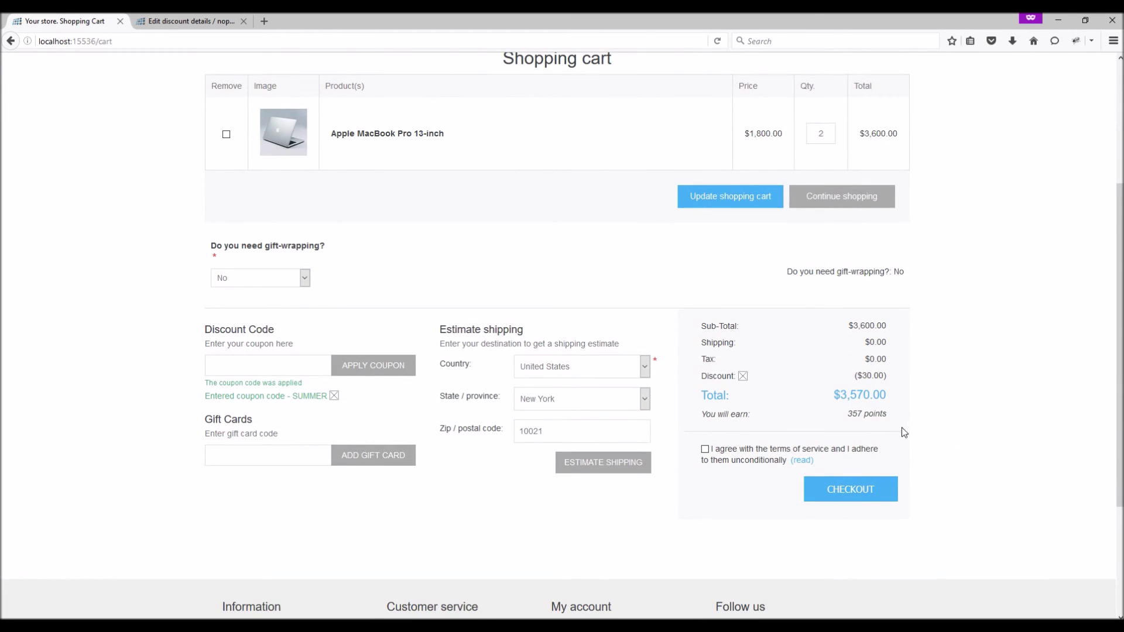
{"action": "left_click_drag", "start_coordinate": [890, 379], "coordinate": [854, 378]}
{"action": "left_click", "coordinate": [1031, 378]}
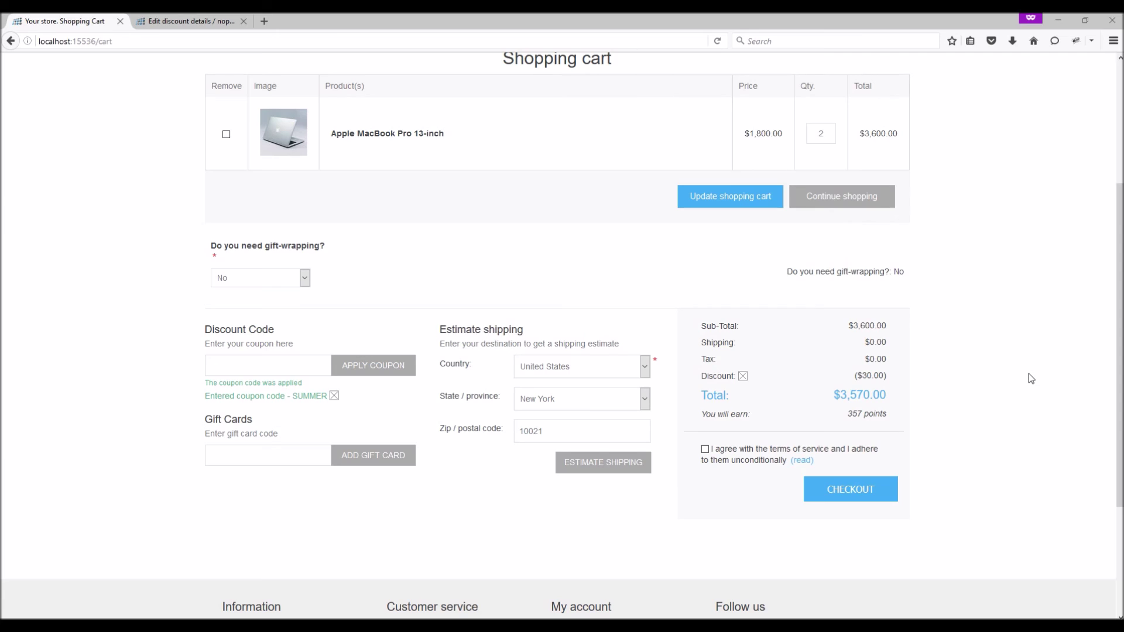